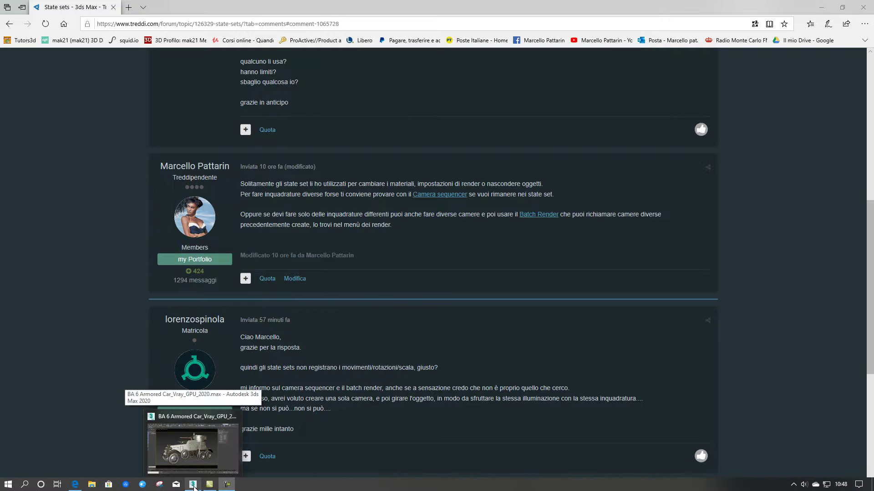
# Step: Switch from the Treddi forum thread to the BA-6 armored car scene in 3ds Max
pyautogui.click(194, 486)
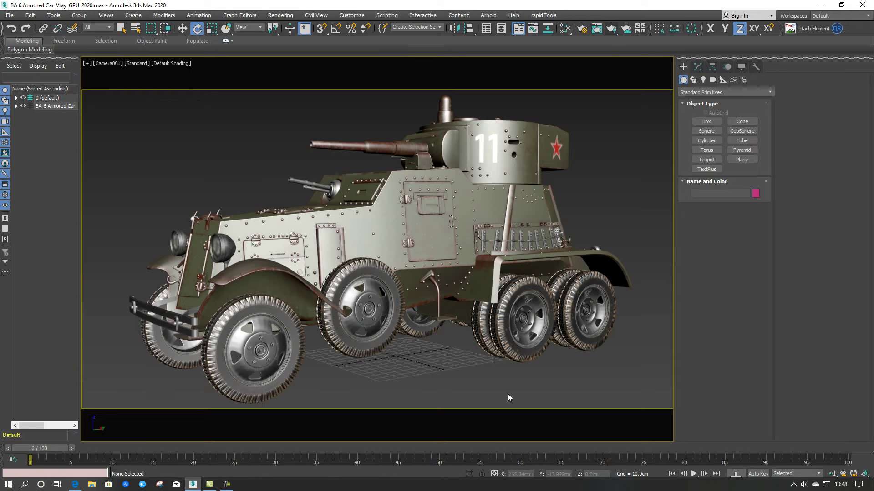
pyautogui.click(564, 29)
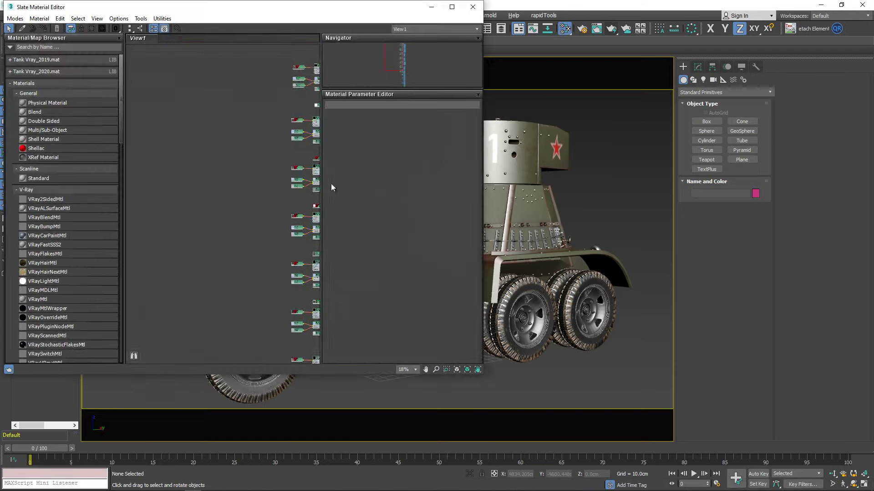
pyautogui.moveTo(332, 183); pyautogui.dragTo(191, 224, button='middle')
pyautogui.scroll(2, 213, 191)
pyautogui.scroll(2, 264, 147)
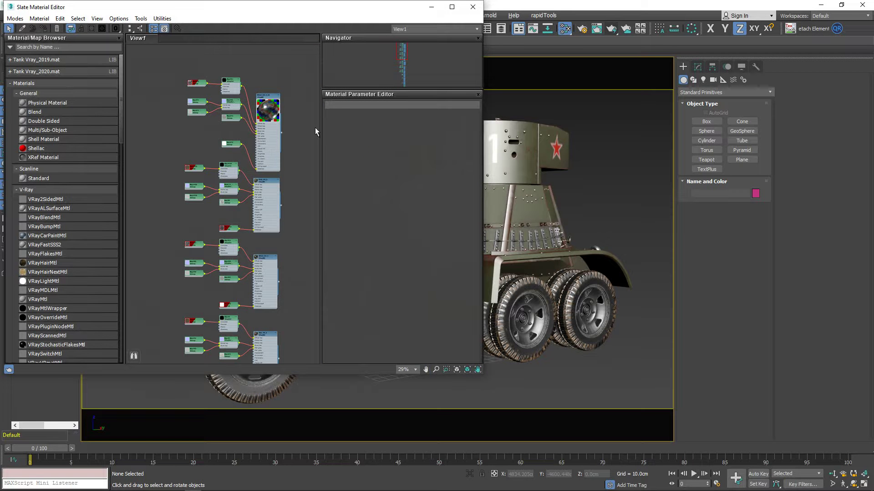
pyautogui.doubleClick(275, 102)
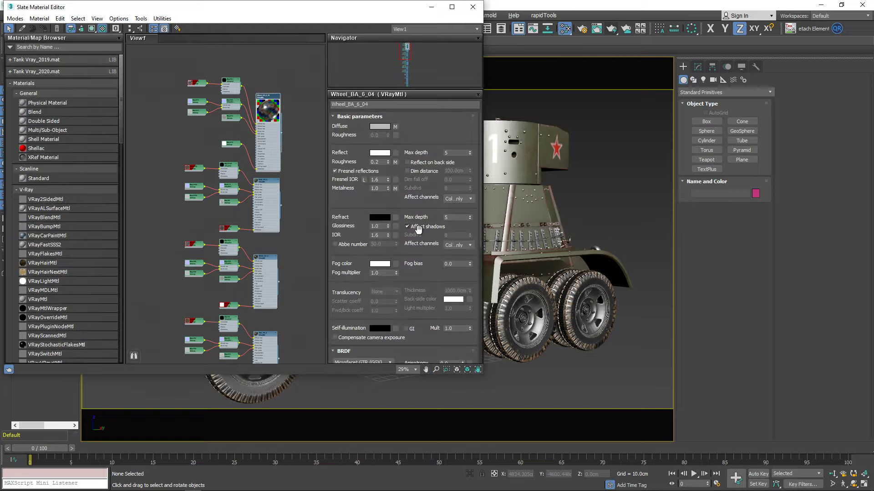
pyautogui.click(473, 10)
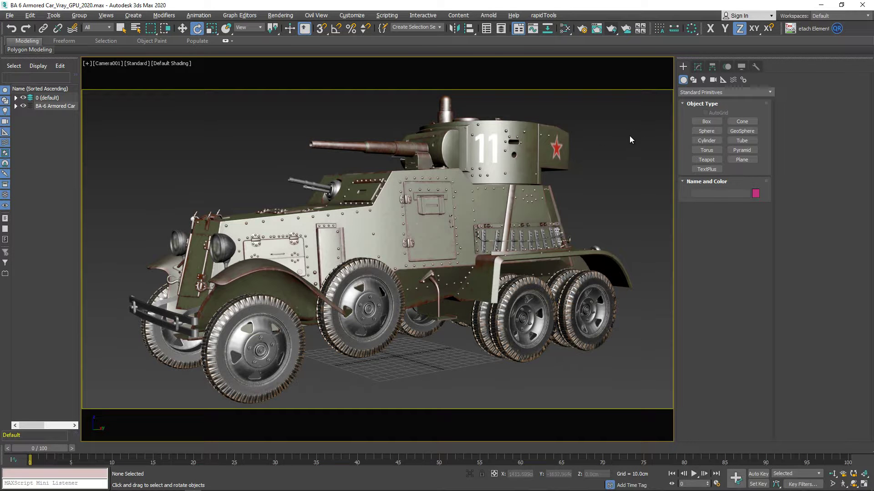
# Step: Turn on Auto Key and select the Body_BA_6 car body
pyautogui.click(758, 475)
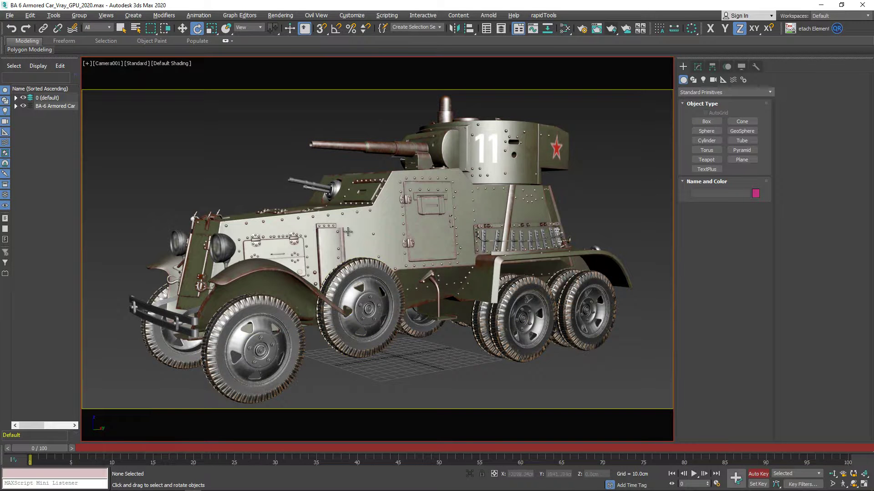
pyautogui.click(388, 223)
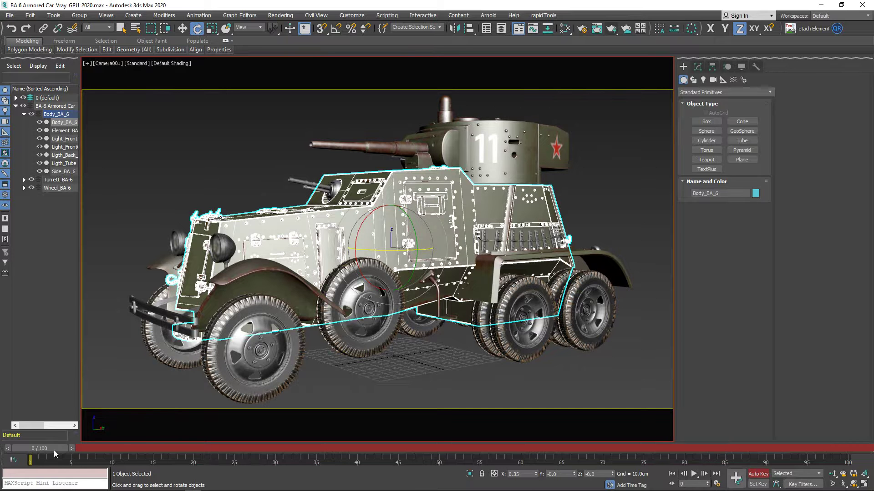
# Step: Rotate Body_BA_6 about its vertical axis at frames 20 and 45 to key its turn
pyautogui.moveTo(55, 451)
pyautogui.mouseDown()
pyautogui.moveTo(566, 450)
pyautogui.moveTo(48, 450)
pyautogui.mouseUp()
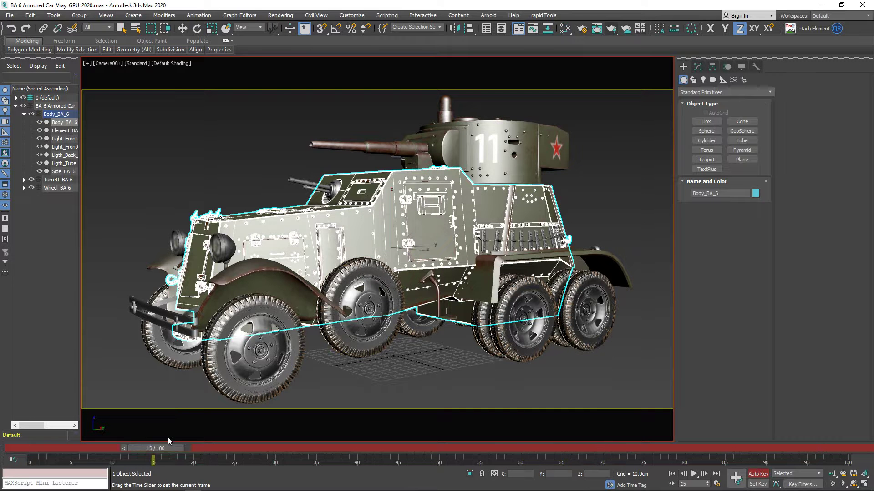
pyautogui.press('e')
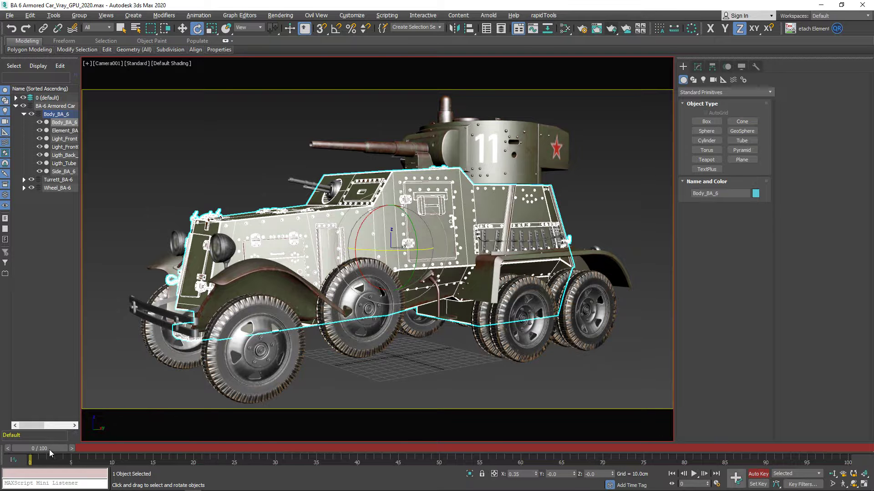
pyautogui.moveTo(49, 450)
pyautogui.mouseDown()
pyautogui.moveTo(329, 463)
pyautogui.moveTo(210, 460)
pyautogui.mouseUp()
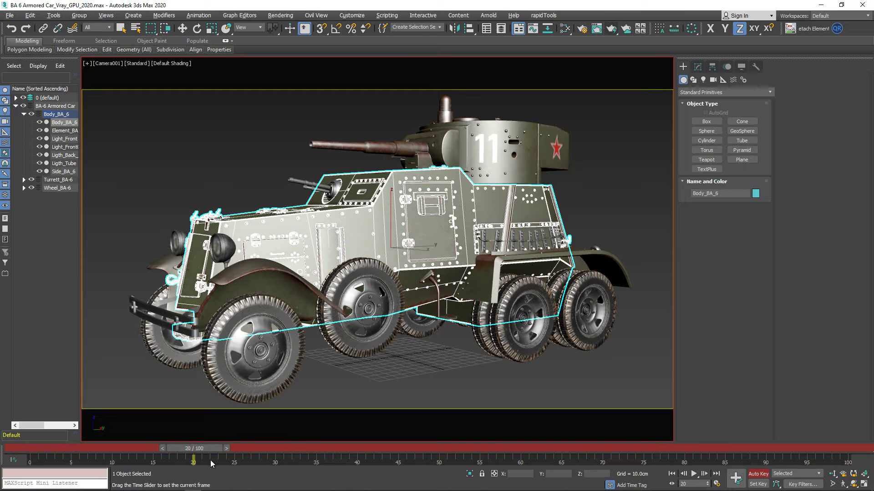
pyautogui.press('e')
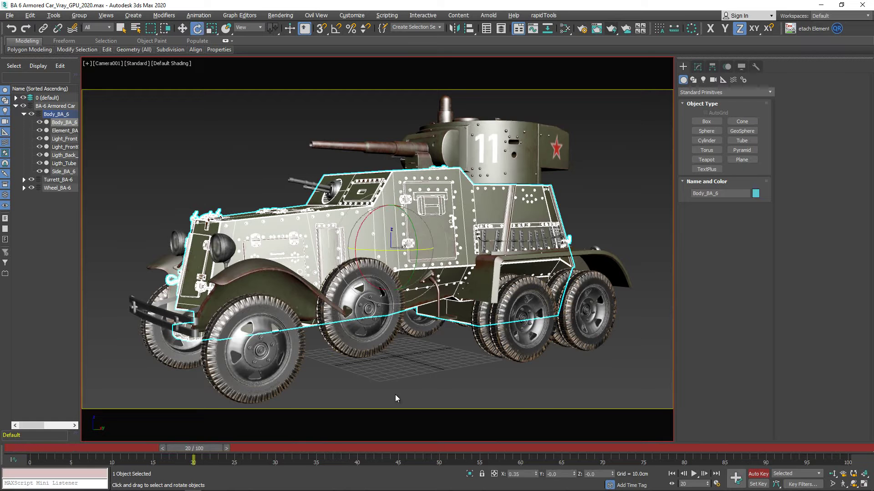
pyautogui.moveTo(400, 249)
pyautogui.mouseDown()
pyautogui.moveTo(385, 248)
pyautogui.moveTo(422, 244)
pyautogui.mouseUp()
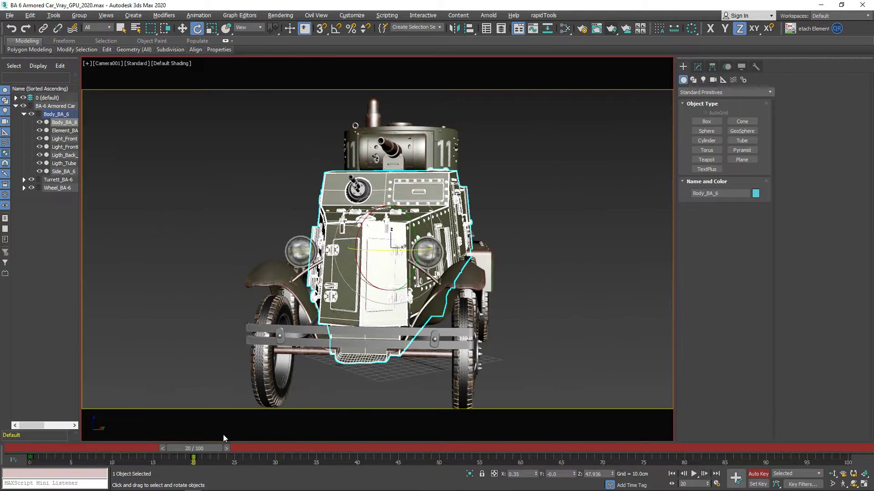
pyautogui.moveTo(194, 448)
pyautogui.mouseDown()
pyautogui.moveTo(151, 444)
pyautogui.moveTo(203, 446)
pyautogui.moveTo(41, 435)
pyautogui.moveTo(396, 448)
pyautogui.mouseUp()
pyautogui.press('e')
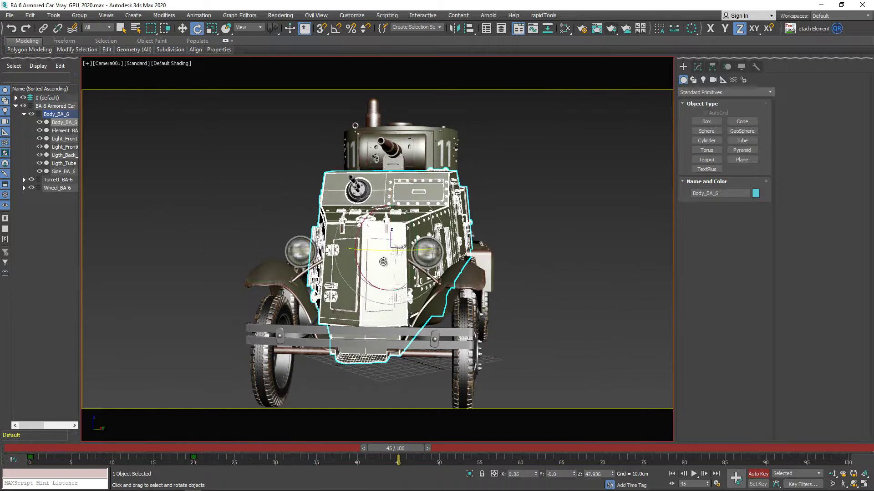
pyautogui.moveTo(378, 250)
pyautogui.mouseDown()
pyautogui.moveTo(392, 432)
pyautogui.moveTo(512, 445)
pyautogui.moveTo(392, 440)
pyautogui.mouseUp()
# Step: Turn off Auto Key and drag the rotation keys to frames 1 and 35, then scrub to check
pyautogui.press('e')
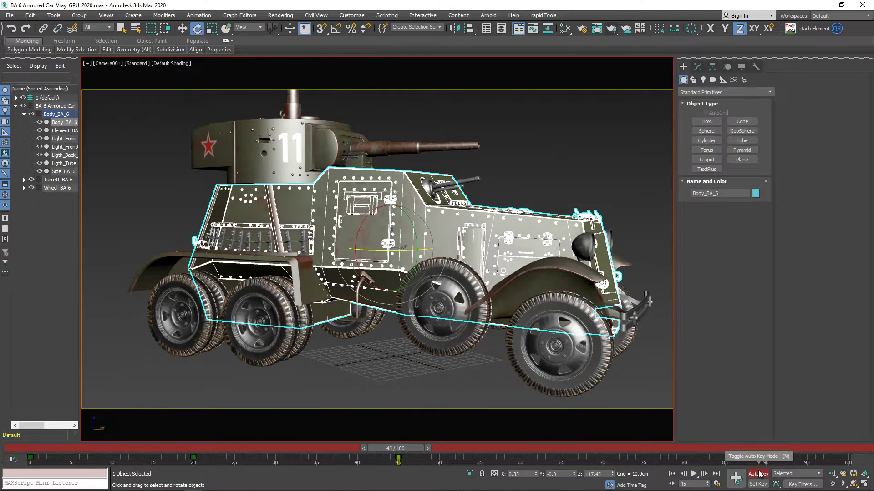
pyautogui.click(759, 475)
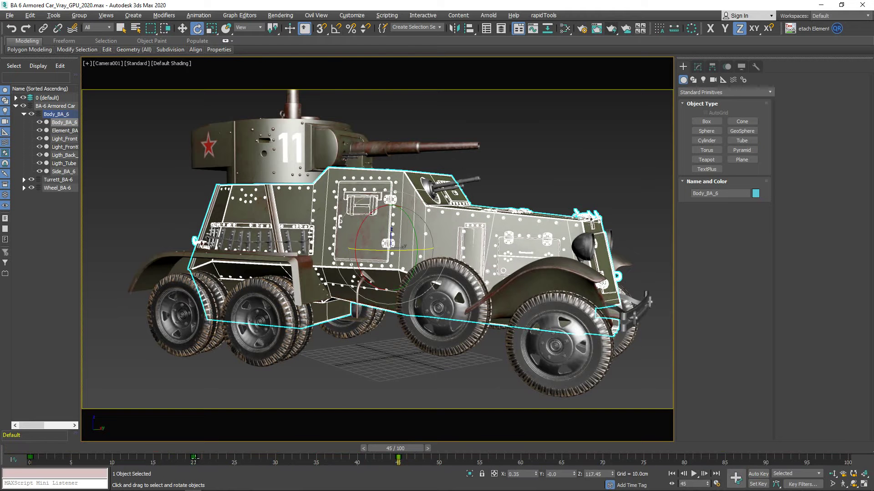
pyautogui.moveTo(194, 457); pyautogui.dragTo(36, 458)
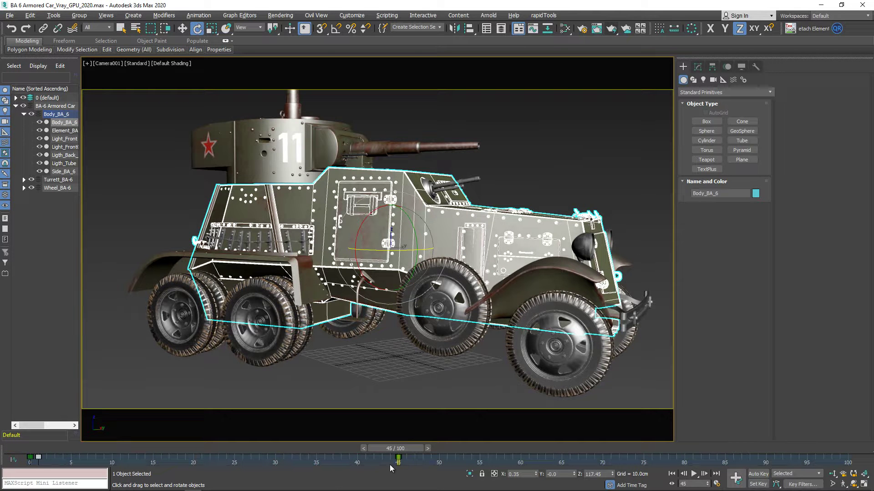
pyautogui.moveTo(399, 457); pyautogui.dragTo(47, 457)
pyautogui.moveTo(398, 448)
pyautogui.mouseDown()
pyautogui.moveTo(32, 441)
pyautogui.moveTo(66, 441)
pyautogui.mouseUp()
pyautogui.press('e')
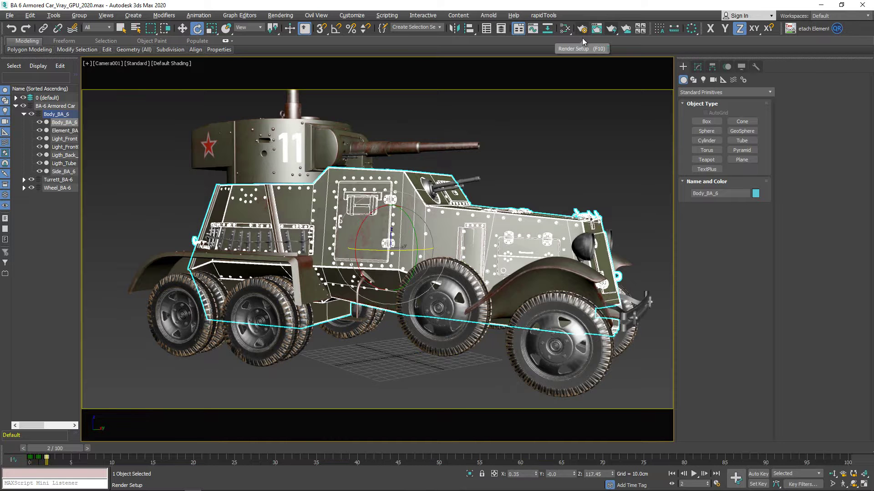
# Step: Set the V-Ray GPU render range to frames 0–3 and start the sequence render
pyautogui.moveTo(59, 450)
pyautogui.mouseDown()
pyautogui.moveTo(48, 450)
pyautogui.moveTo(65, 452)
pyautogui.mouseUp()
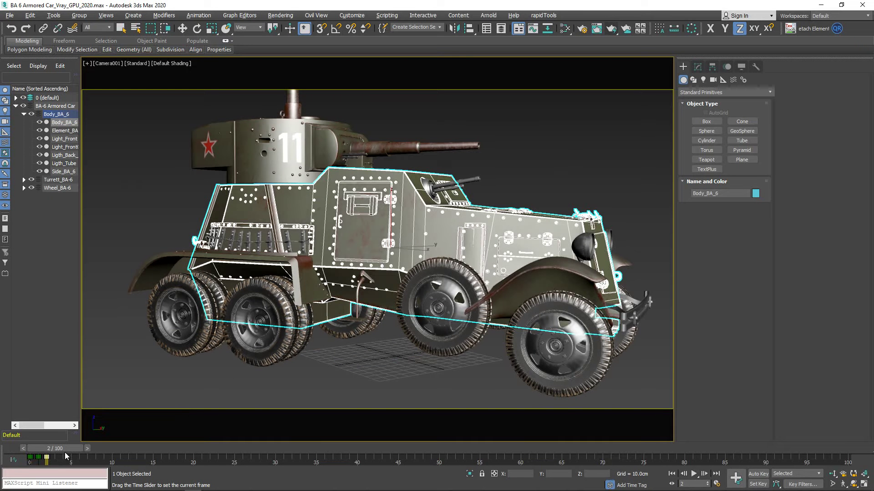
pyautogui.press('e')
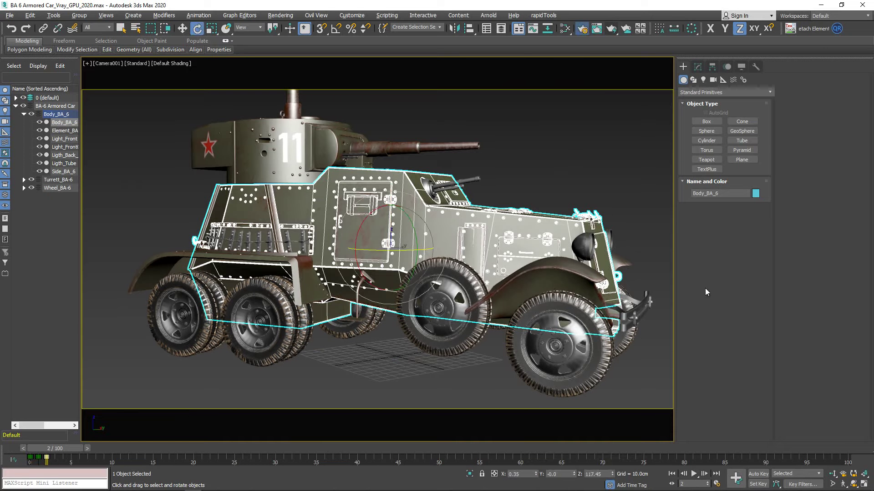
pyautogui.press('F10')
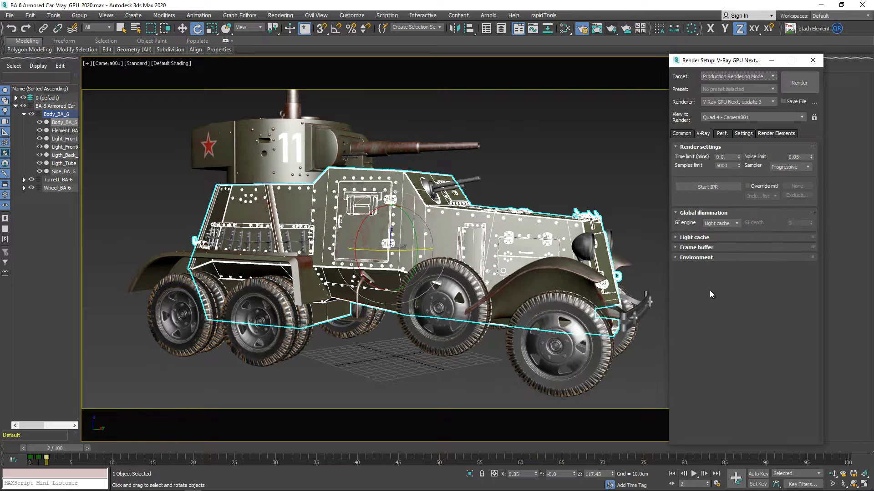
pyautogui.click(691, 135)
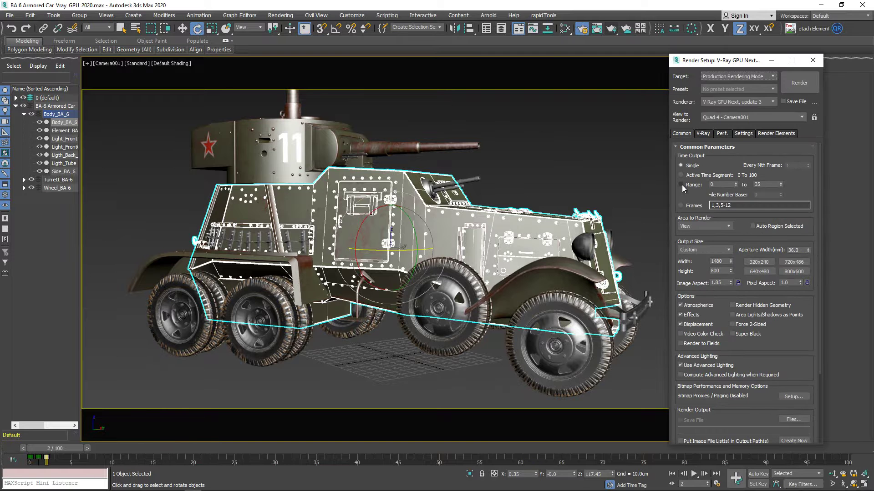
pyautogui.click(680, 185)
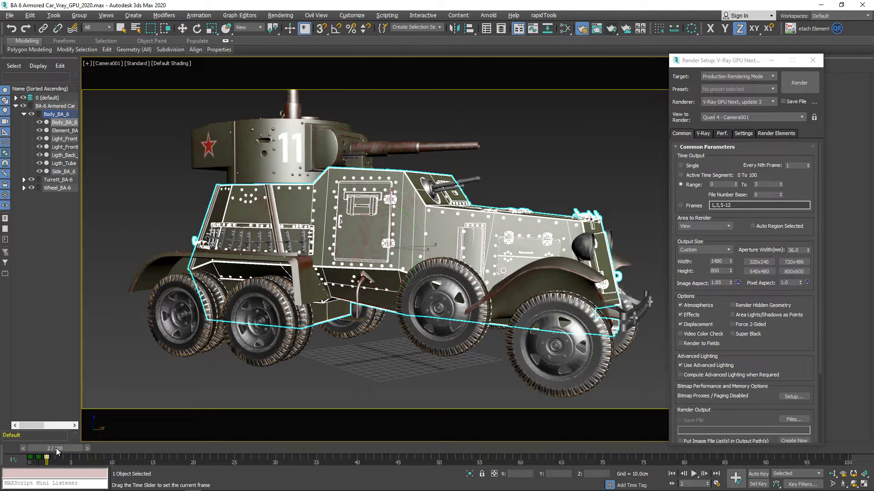
pyautogui.press('Home')
pyautogui.click(799, 83)
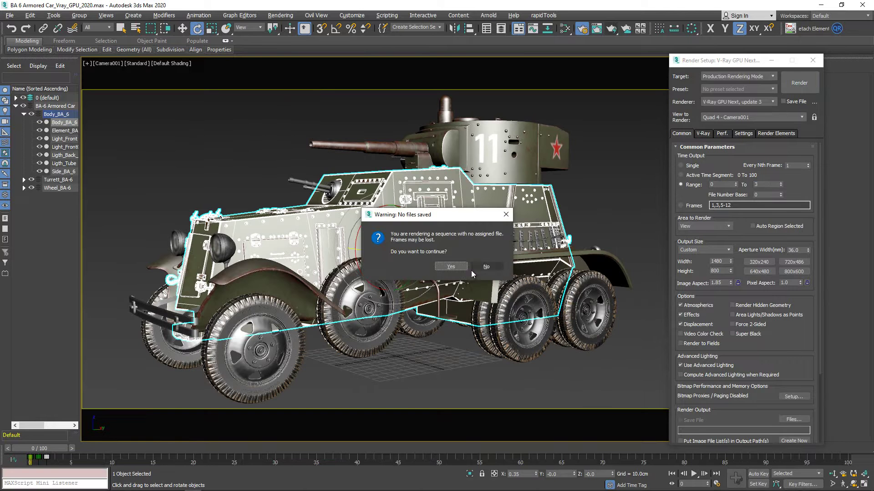
# Step: Render without an output file, cancel after frames 0–1, and close the frame buffer
pyautogui.click(451, 268)
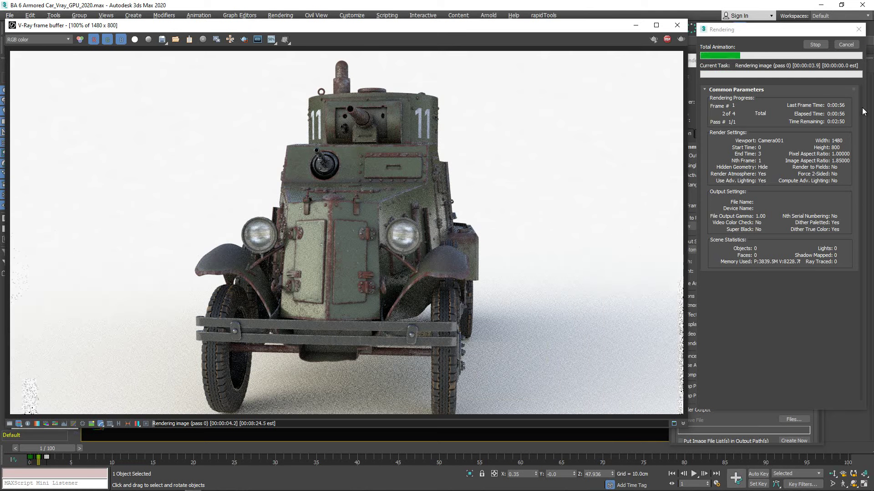
pyautogui.click(845, 45)
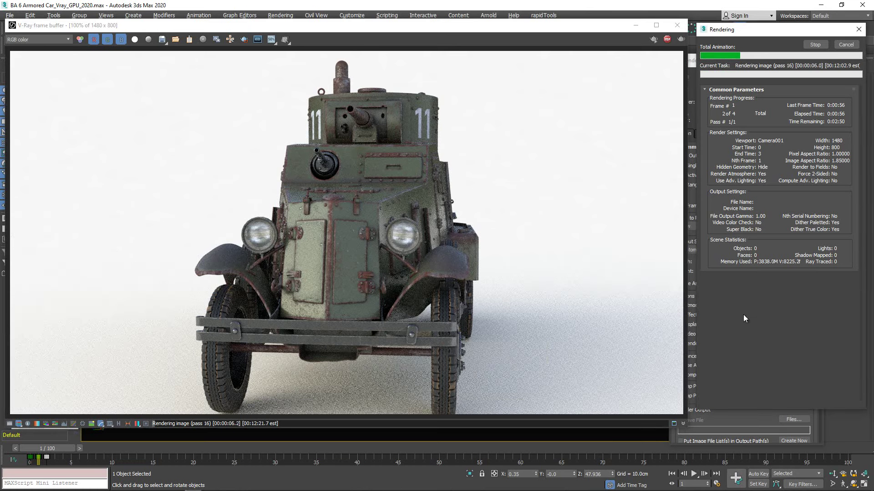
pyautogui.click(846, 46)
pyautogui.click(677, 25)
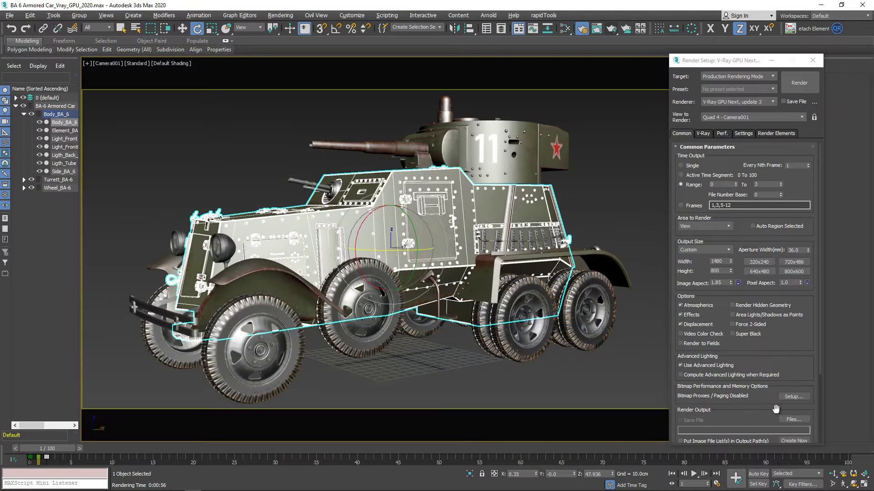
# Step: Cancel the output file chooser, close Render Setup, and return the timeline to frame 0
pyautogui.scroll(-2, 751, 406)
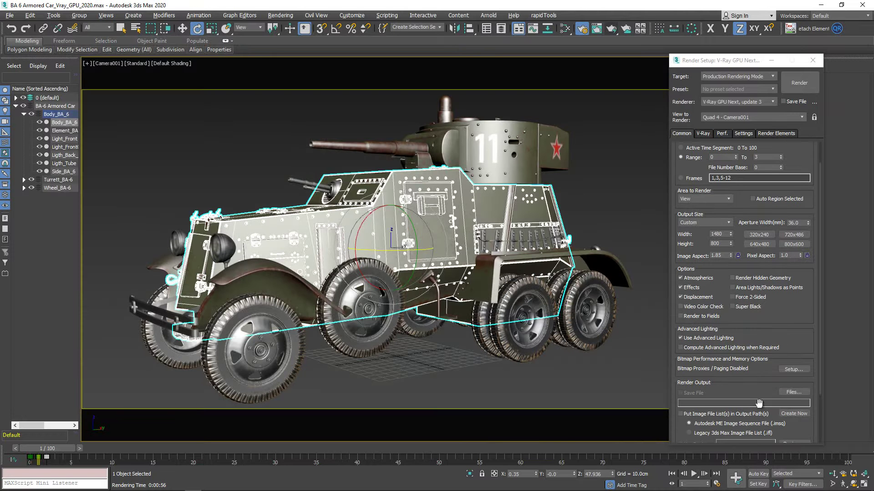
pyautogui.click(794, 393)
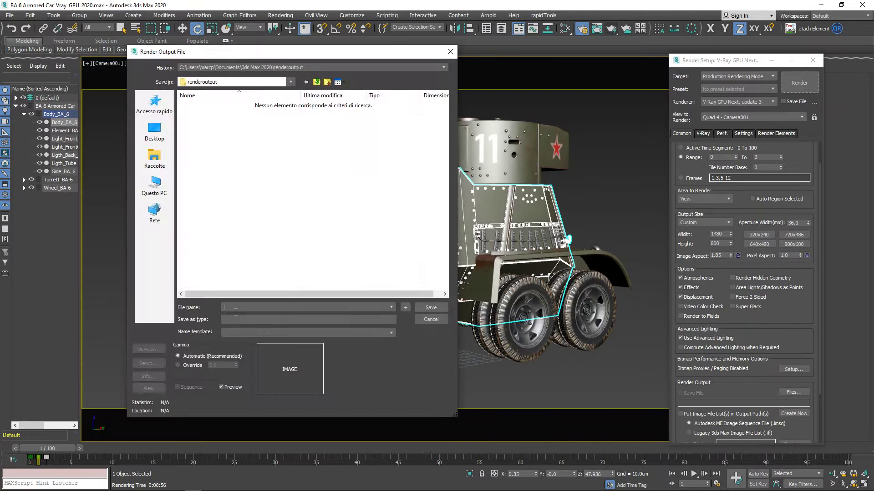
pyautogui.click(451, 52)
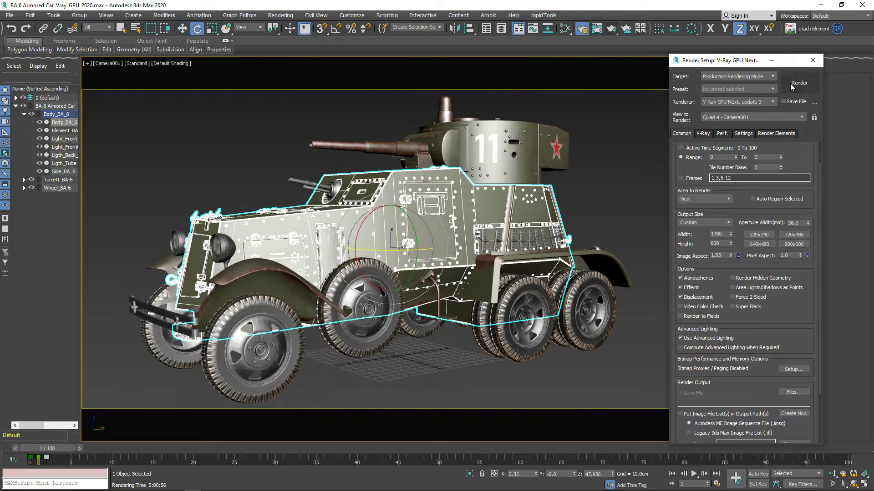
pyautogui.click(813, 66)
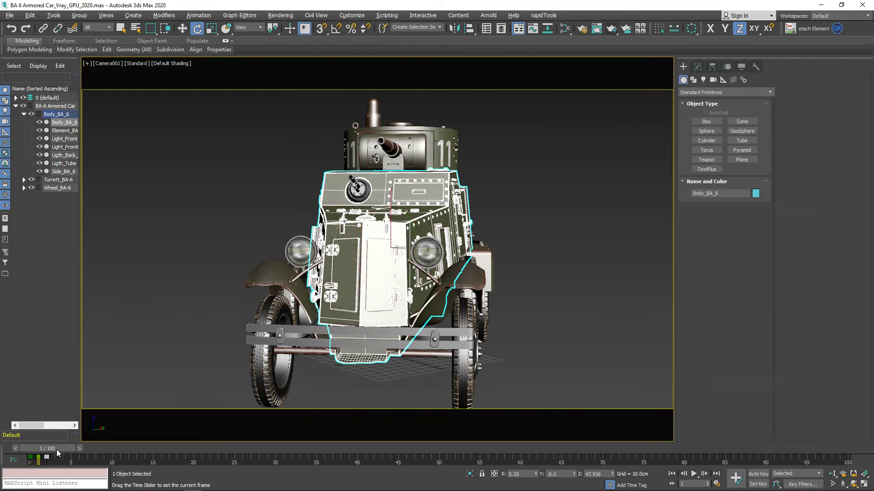
pyautogui.moveTo(57, 450)
pyautogui.mouseDown()
pyautogui.moveTo(87, 454)
pyautogui.moveTo(40, 450)
pyautogui.mouseUp()
pyautogui.press('e')
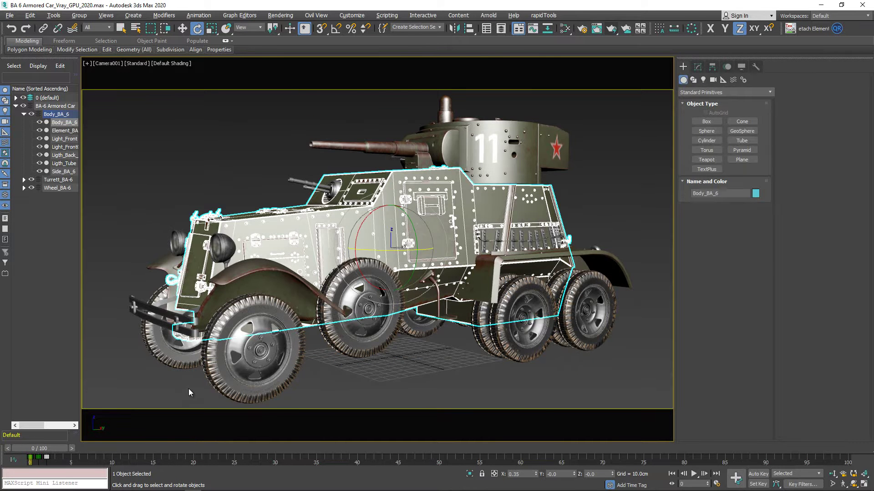